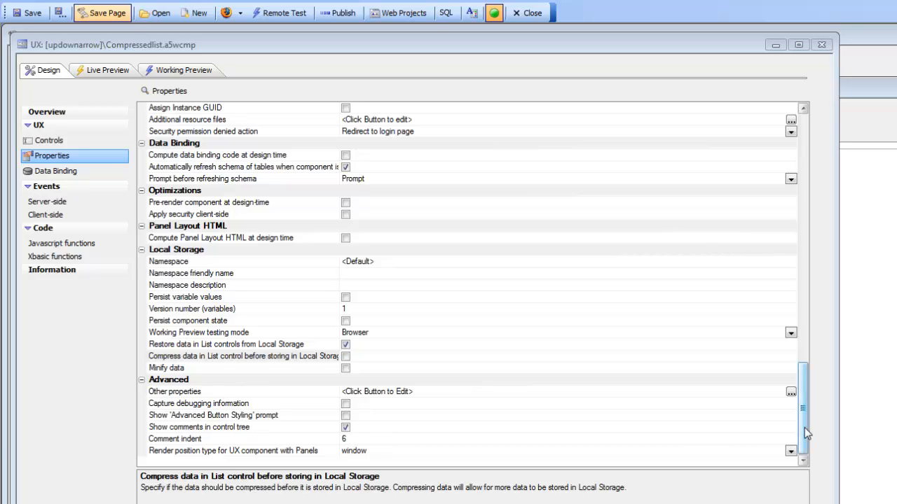
# Review the component's Local Storage properties, the listLocalStorage control and the available defined controls.
pyautogui.click(189, 251)
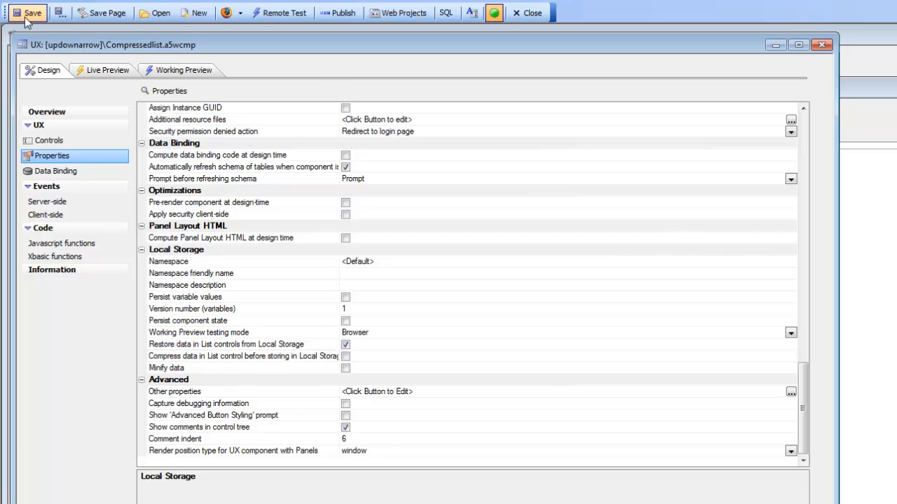
pyautogui.click(55, 141)
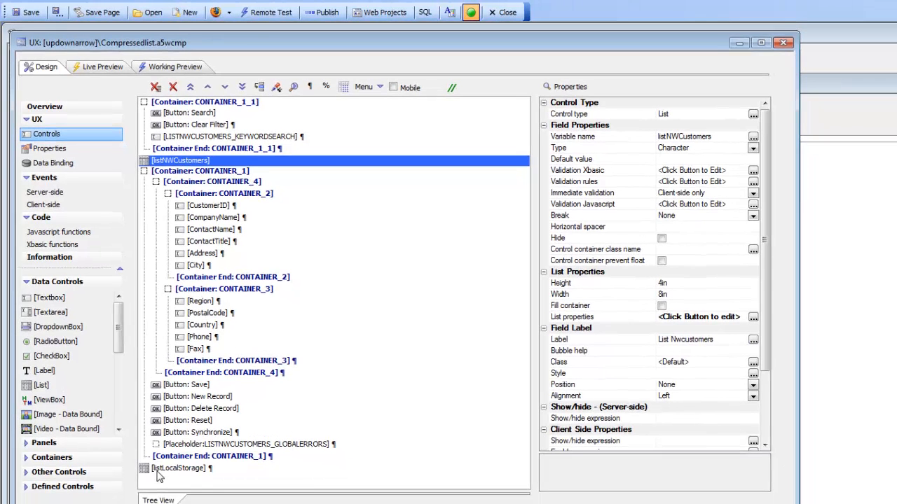
pyautogui.click(165, 469)
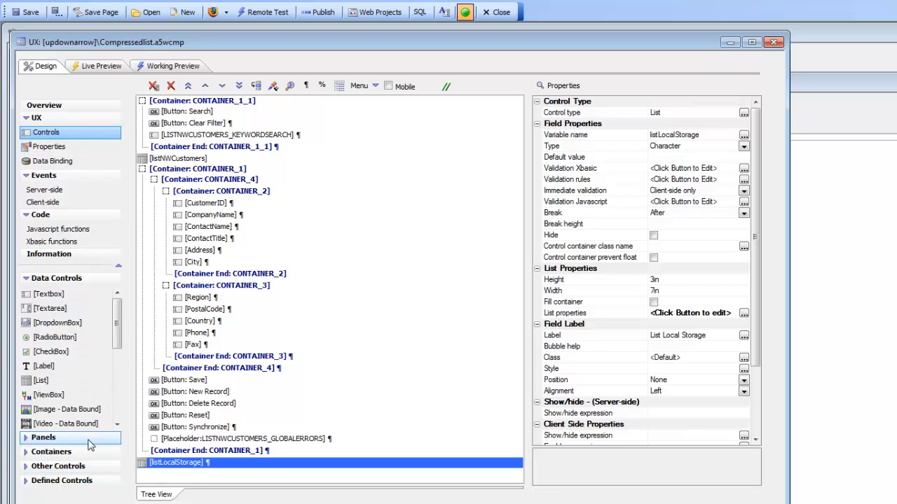
pyautogui.click(64, 482)
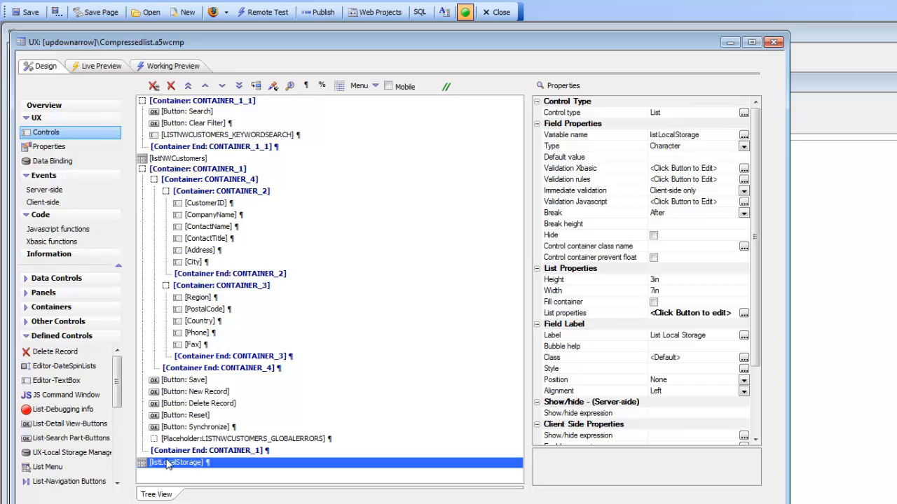
# Run the component in Working Preview, widen its window and select the Bólido Comidas customer row.
pyautogui.click(171, 65)
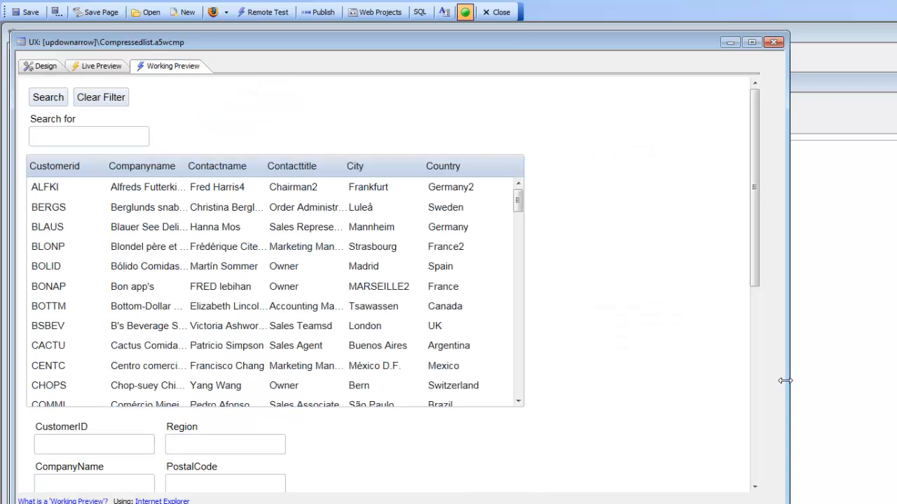
pyautogui.moveTo(785, 380); pyautogui.dragTo(896, 380)
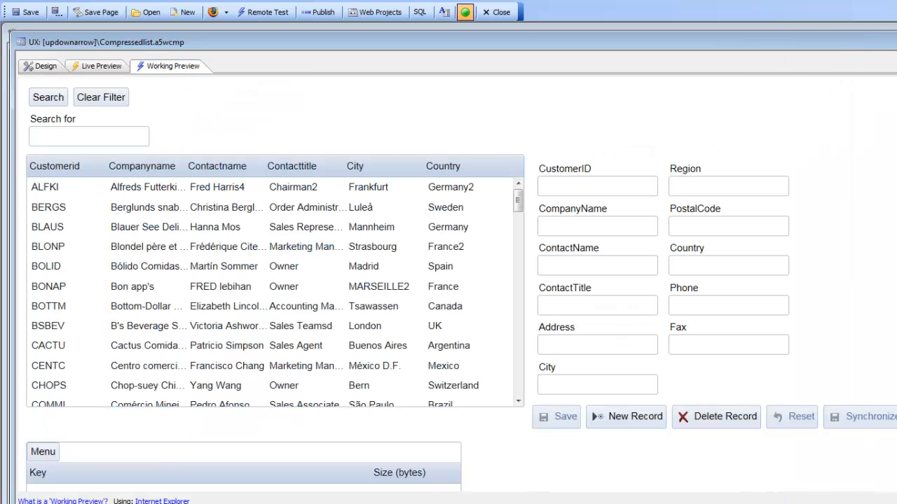
pyautogui.click(265, 269)
pyautogui.scroll(-2, 274, 294)
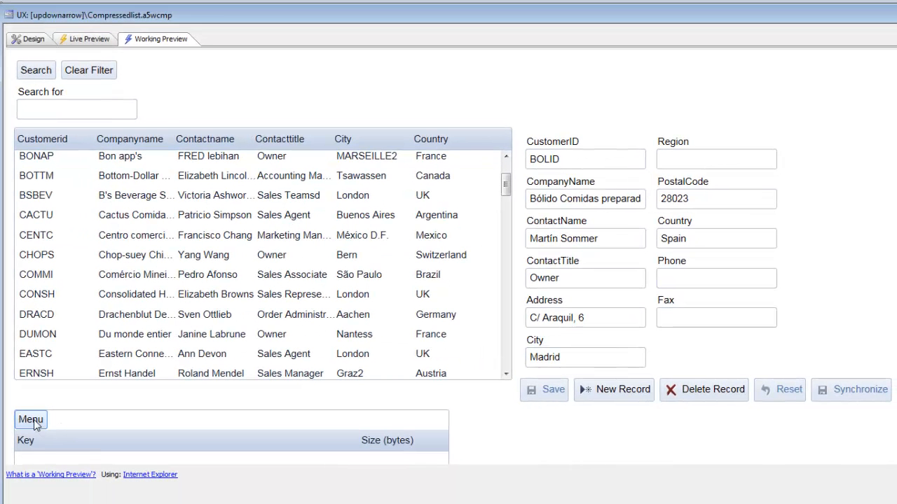
# Delete all keys from local storage using the storage manager below the customer list.
pyautogui.click(35, 425)
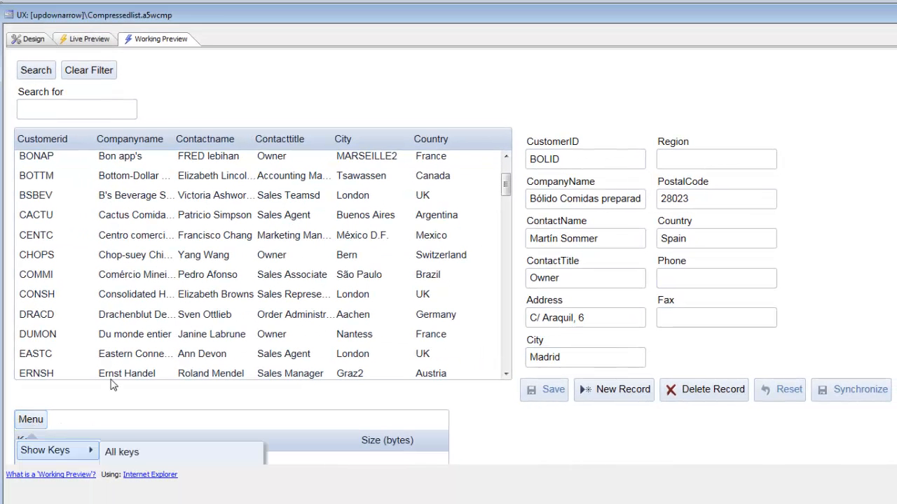
pyautogui.scroll(-2, 110, 379)
pyautogui.click(150, 407)
pyautogui.scroll(-2, 599, 426)
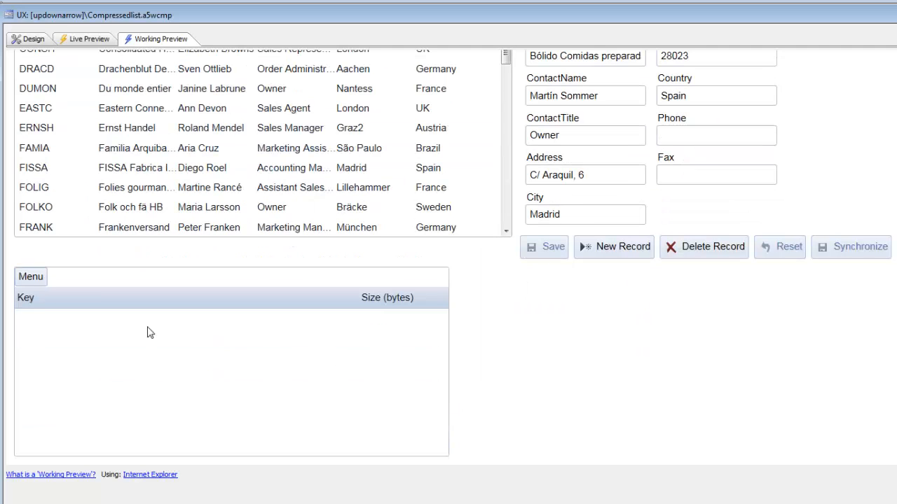
pyautogui.click(27, 278)
pyautogui.moveTo(49, 327)
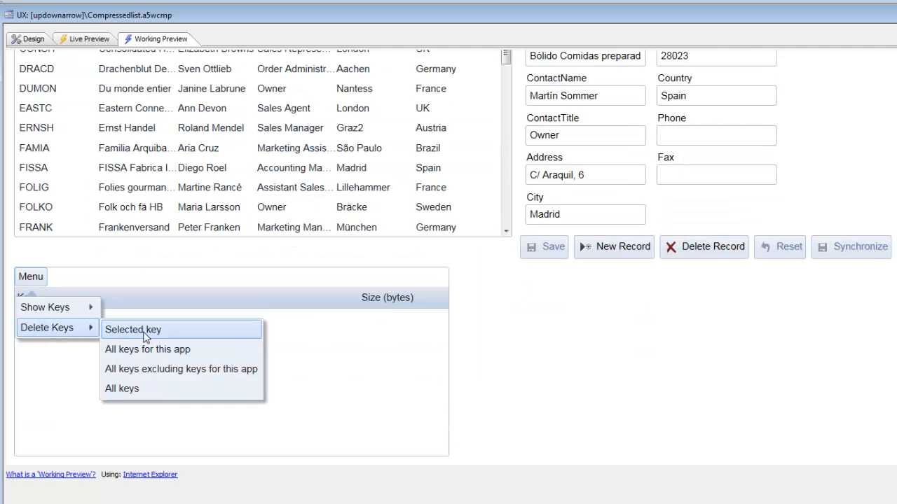
pyautogui.click(130, 389)
pyautogui.click(594, 324)
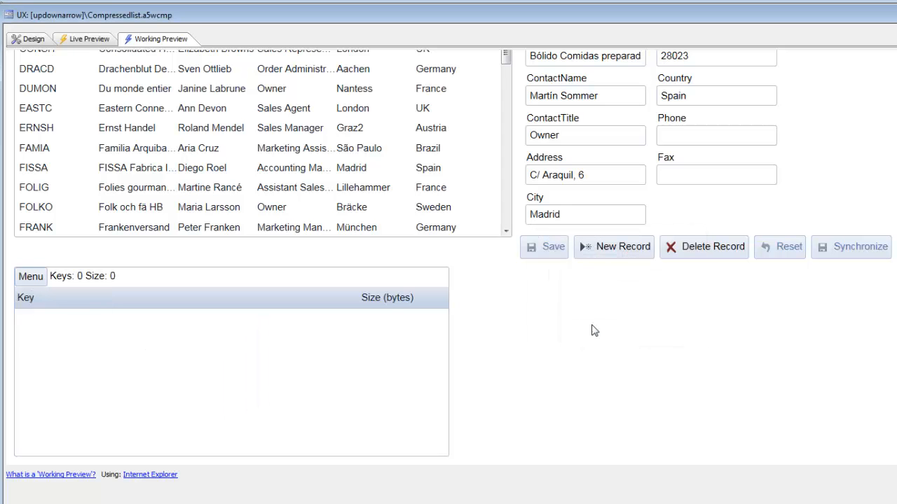
# Reload the Working Preview and save the Alfreds Futterkiste2 record with its Country set to Germany.
pyautogui.click(23, 40)
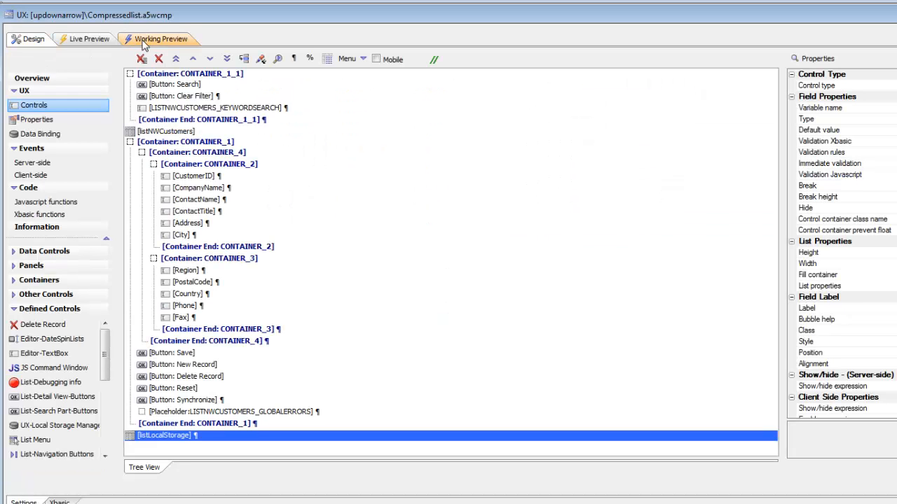
pyautogui.click(141, 39)
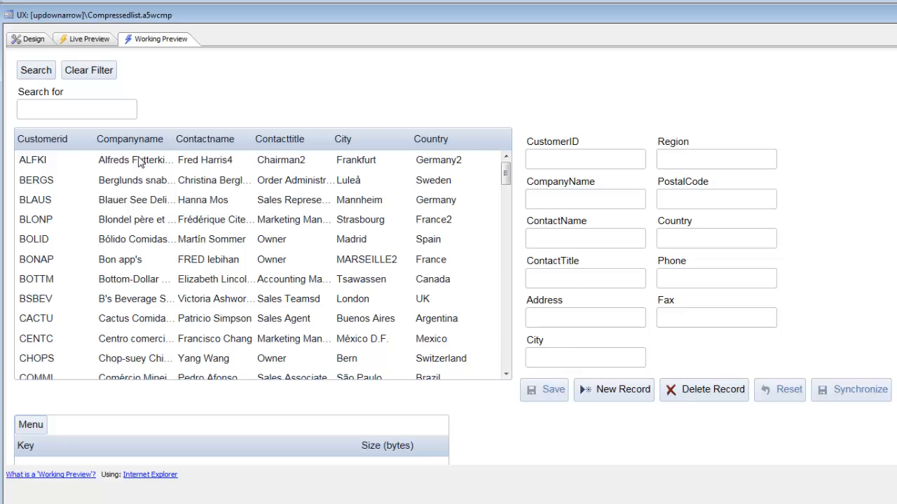
pyautogui.click(141, 161)
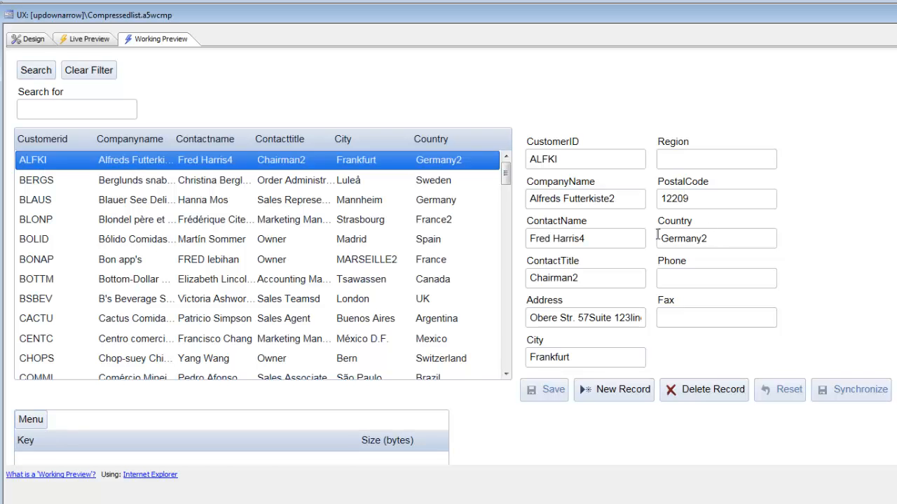
pyautogui.press('BackSpace')
pyautogui.click(543, 392)
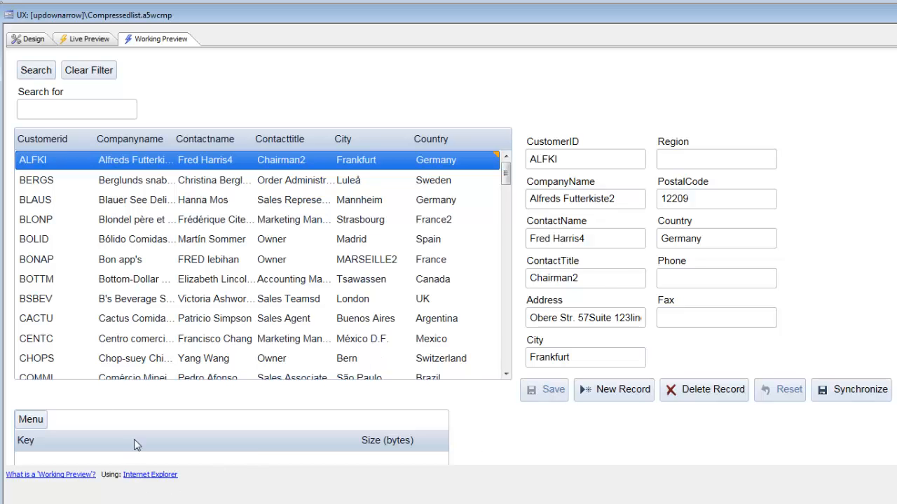
# List all local storage keys and show the stored contents of the customer list key.
pyautogui.scroll(-2, 98, 401)
pyautogui.click(34, 295)
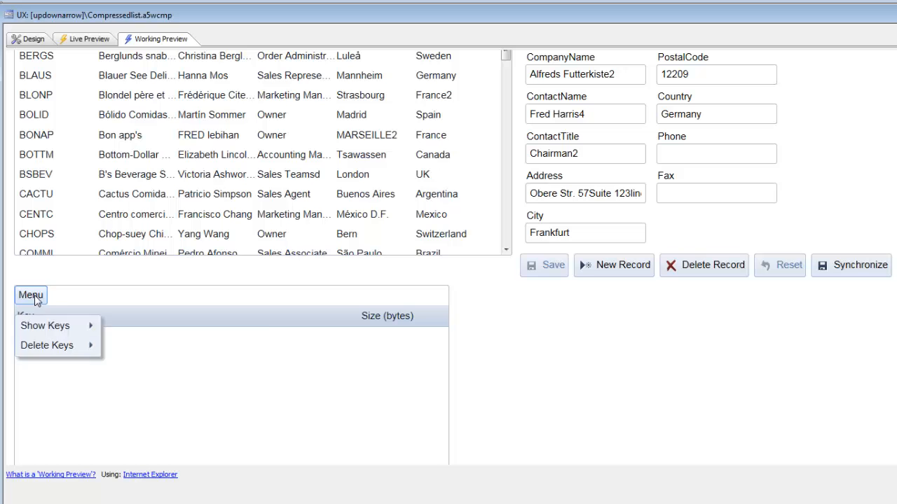
pyautogui.moveTo(66, 335)
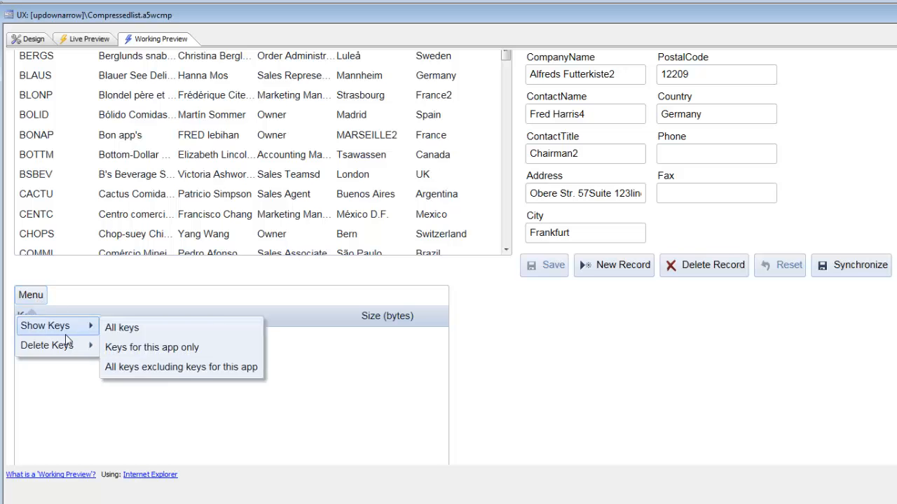
pyautogui.click(122, 329)
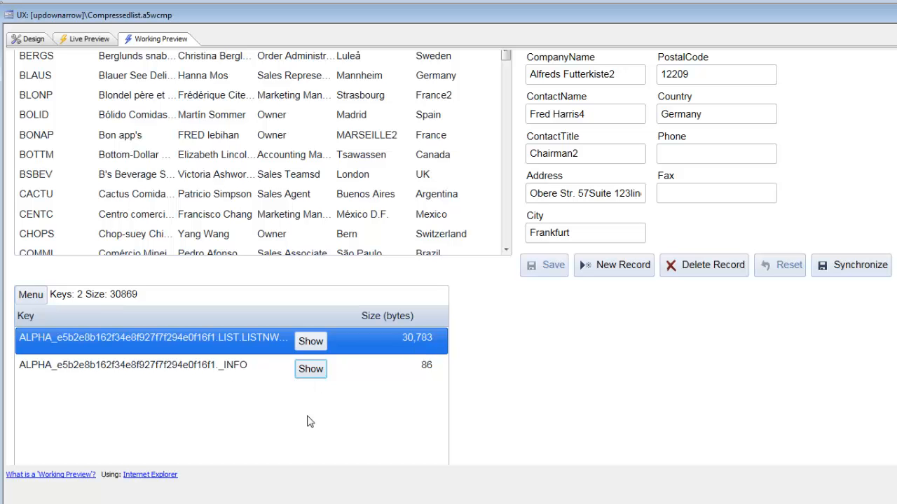
pyautogui.click(310, 341)
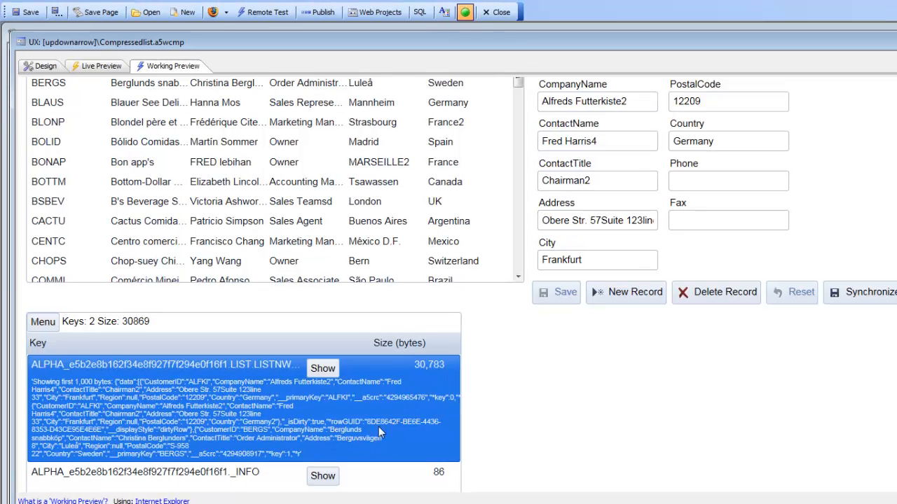
# Enable compression of List control data before storing in Local Storage, and save the component.
pyautogui.click(37, 68)
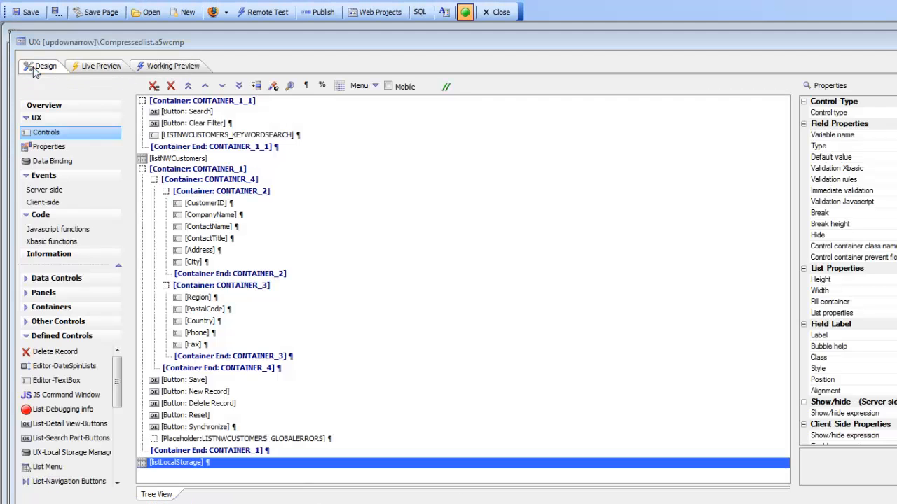
pyautogui.click(42, 146)
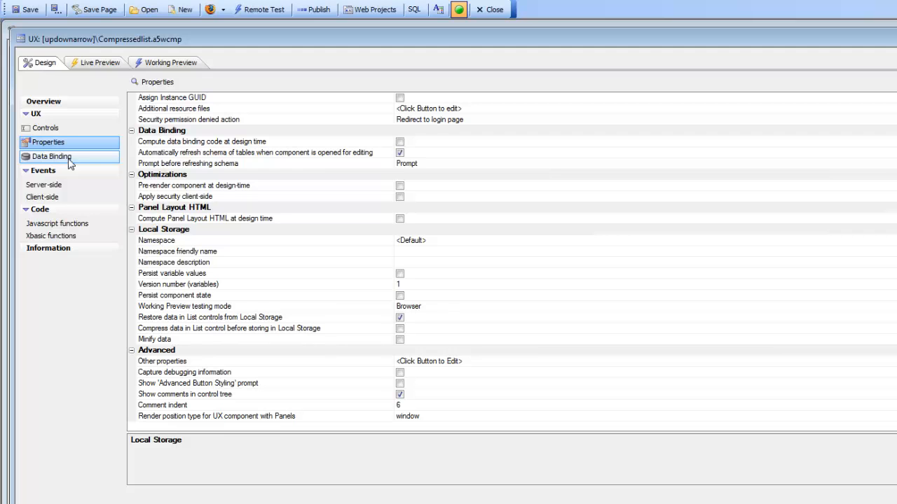
pyautogui.click(400, 328)
pyautogui.click(26, 13)
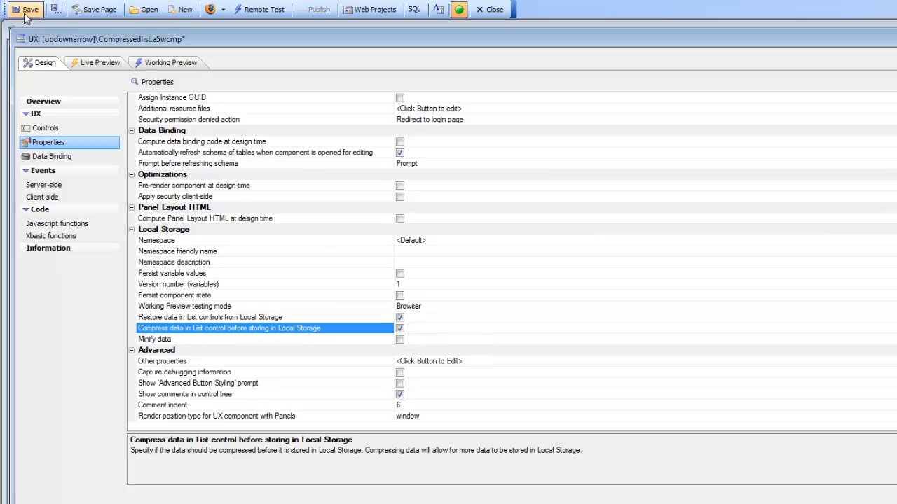
# Rerun the Working Preview, select the Berglunds snabbköp record and list all local storage keys.
pyautogui.click(169, 62)
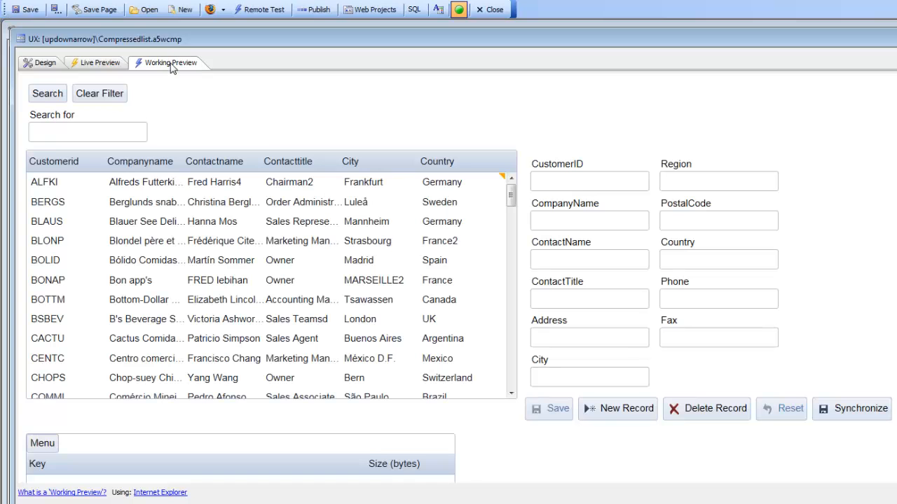
pyautogui.click(432, 183)
pyautogui.click(447, 206)
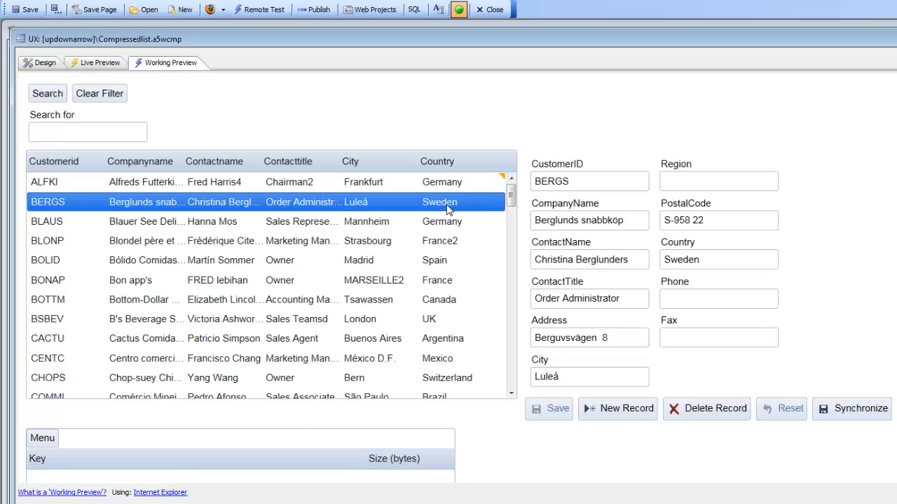
pyautogui.click(44, 440)
pyautogui.scroll(-2, 49, 438)
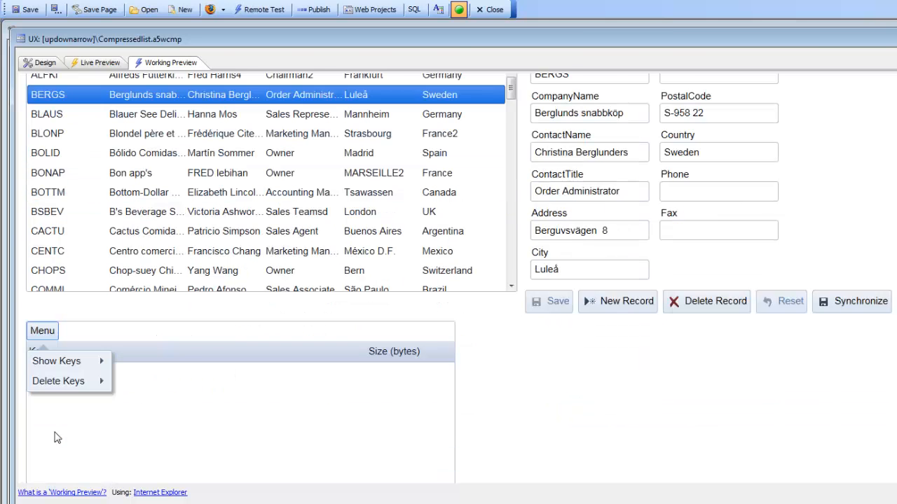
pyautogui.moveTo(83, 334)
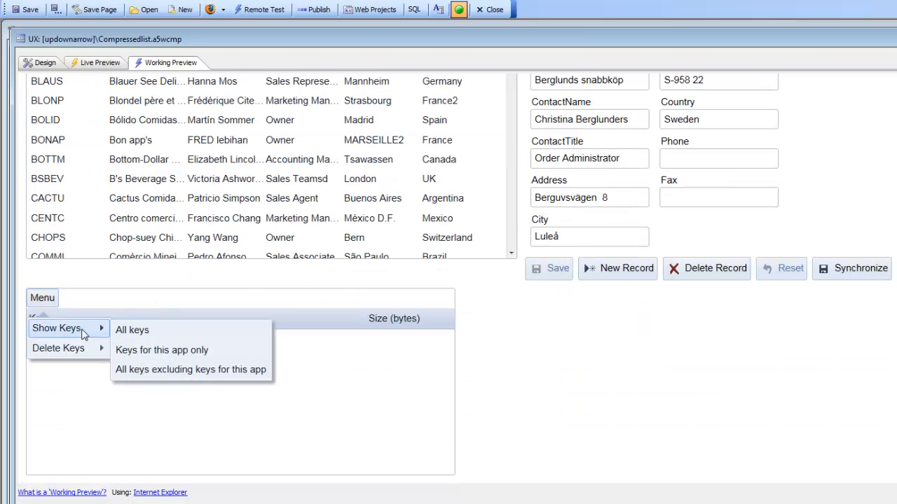
pyautogui.click(135, 336)
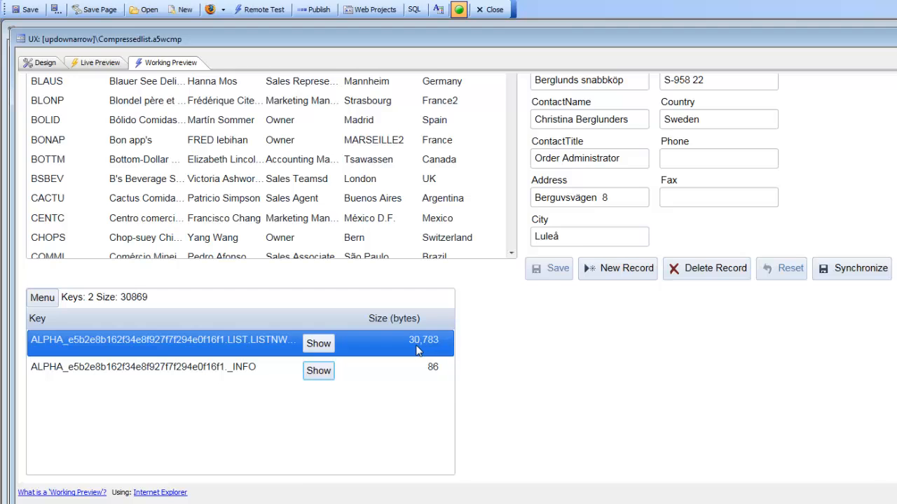
# Set the Country of the Berglunds snabbköp record to Sweden2 and save the record.
pyautogui.scroll(2, 417, 351)
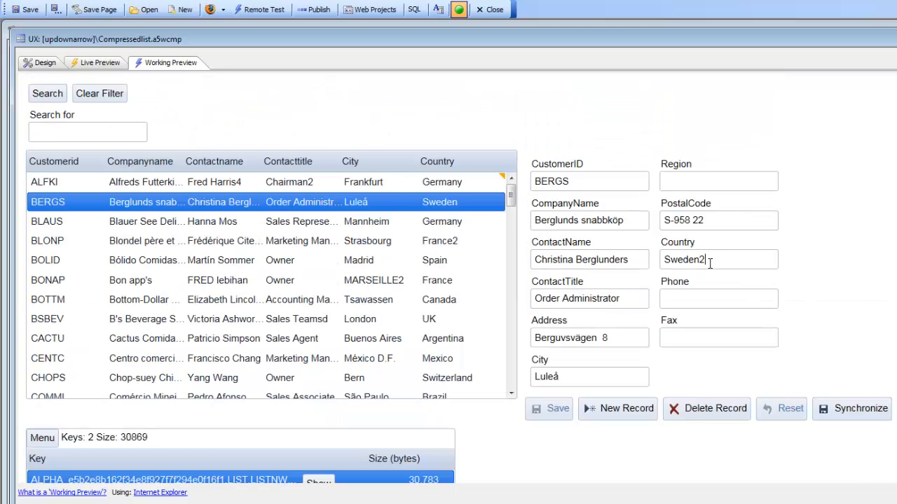
pyautogui.click(549, 410)
# List all local storage keys again and show the compressed contents of the customer list key.
pyautogui.click(41, 437)
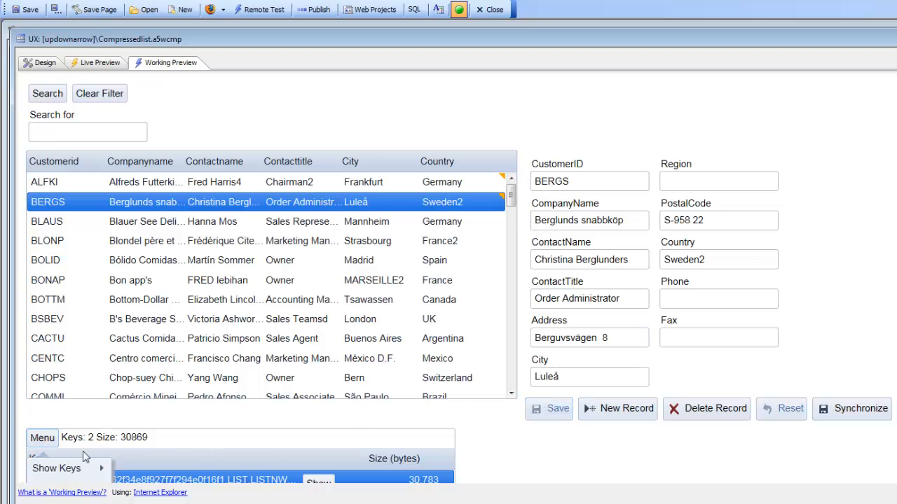
pyautogui.moveTo(95, 469)
pyautogui.click(139, 473)
pyautogui.scroll(-3, 204, 380)
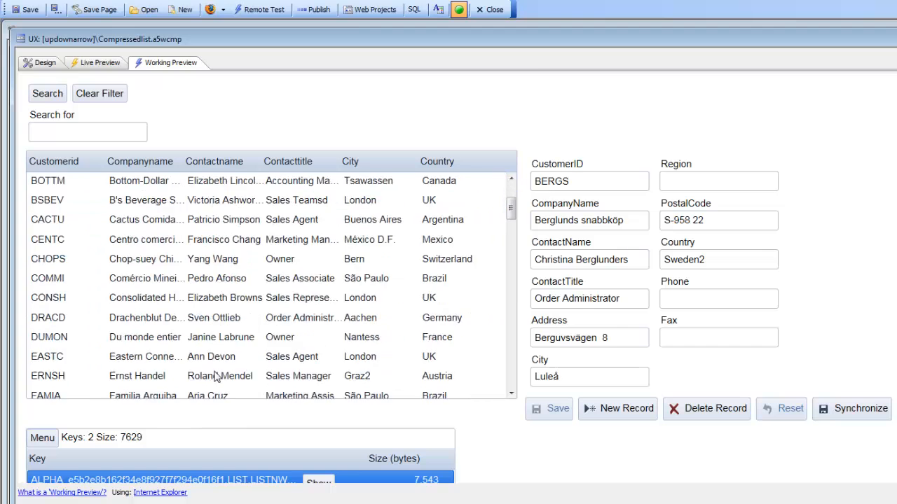
pyautogui.scroll(-3, 496, 458)
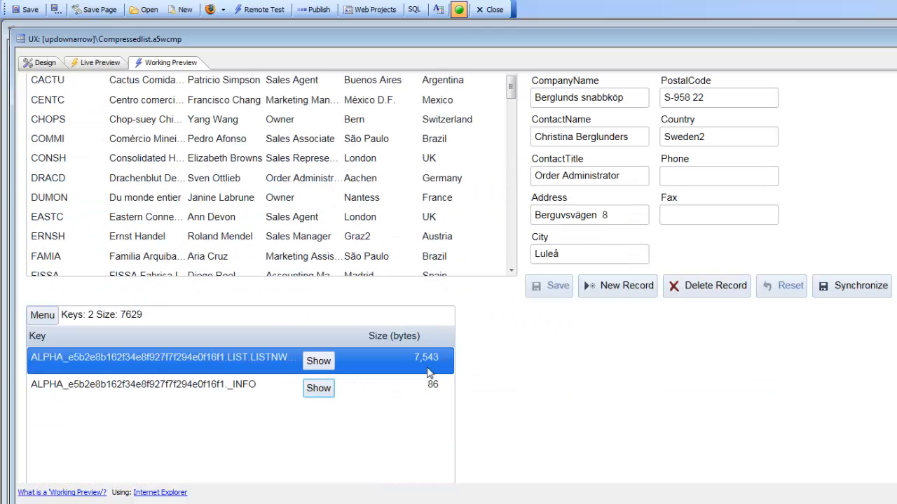
pyautogui.click(319, 363)
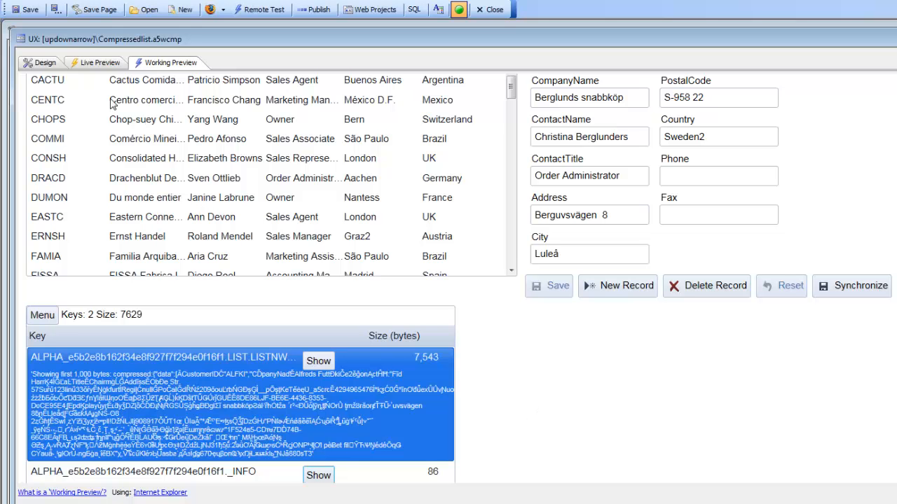
# Reload the Working Preview and select the edited Berglunds snabbköp record to check its restored data.
pyautogui.click(40, 64)
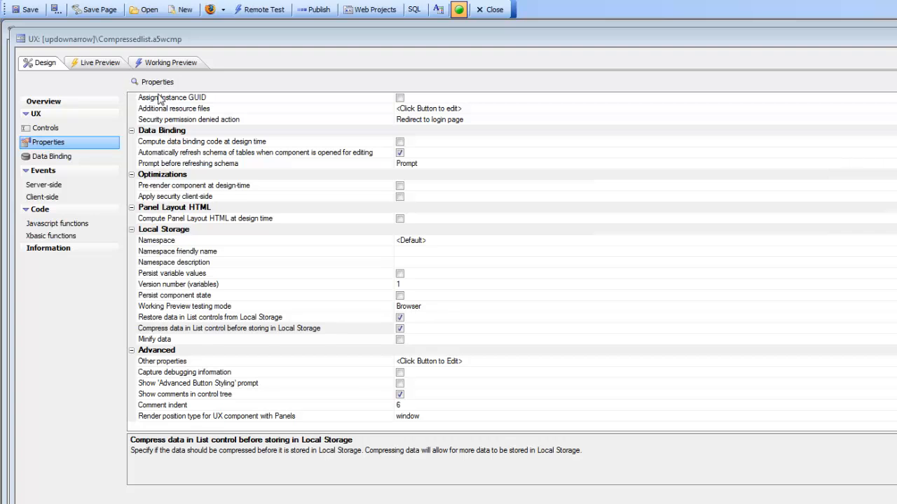
pyautogui.click(173, 63)
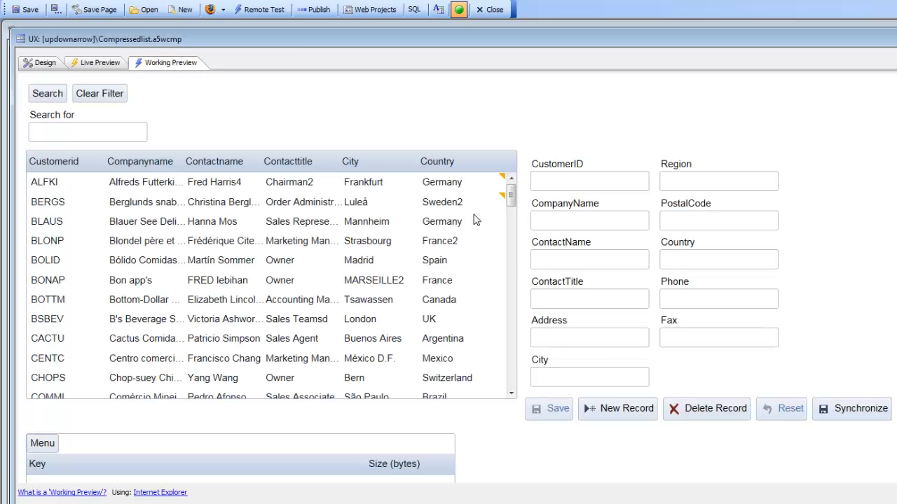
pyautogui.click(460, 202)
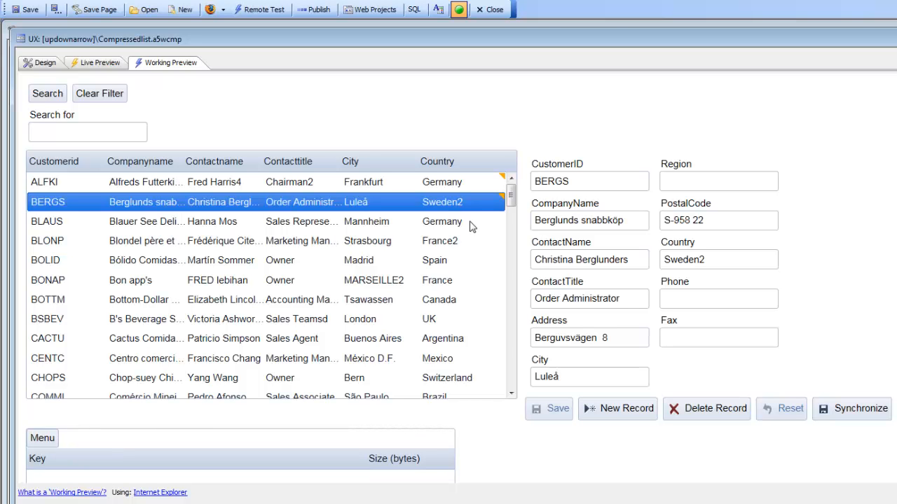
# Set the Country of the Blauer See Delikatessen record to Germany2 and save the record.
pyautogui.click(429, 225)
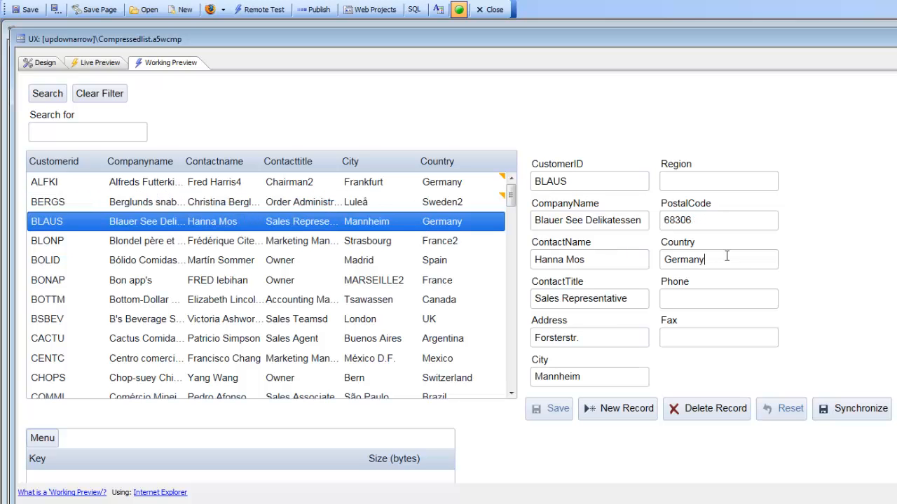
pyautogui.write('2')
pyautogui.click(554, 414)
# List all local storage keys to check the customer list key's size after the Blauer See Delikatessen edit.
pyautogui.scroll(-3, 359, 267)
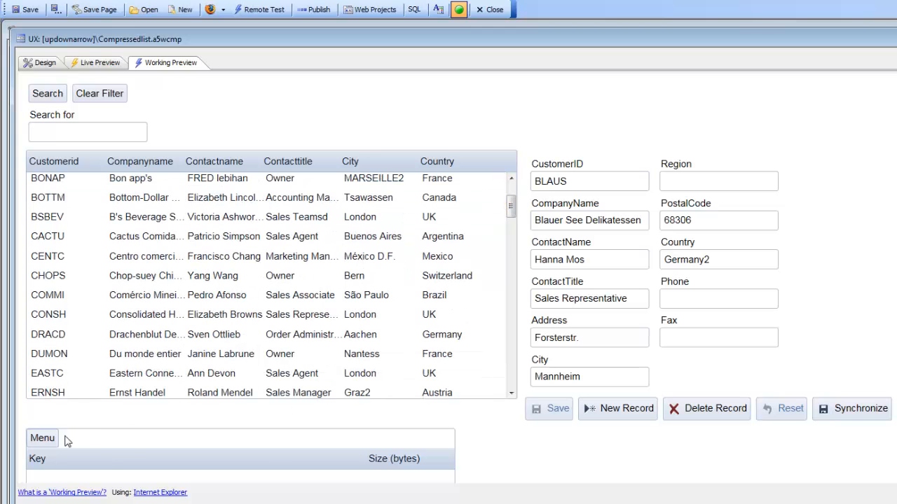
pyautogui.click(42, 437)
pyautogui.moveTo(83, 476)
pyautogui.click(134, 469)
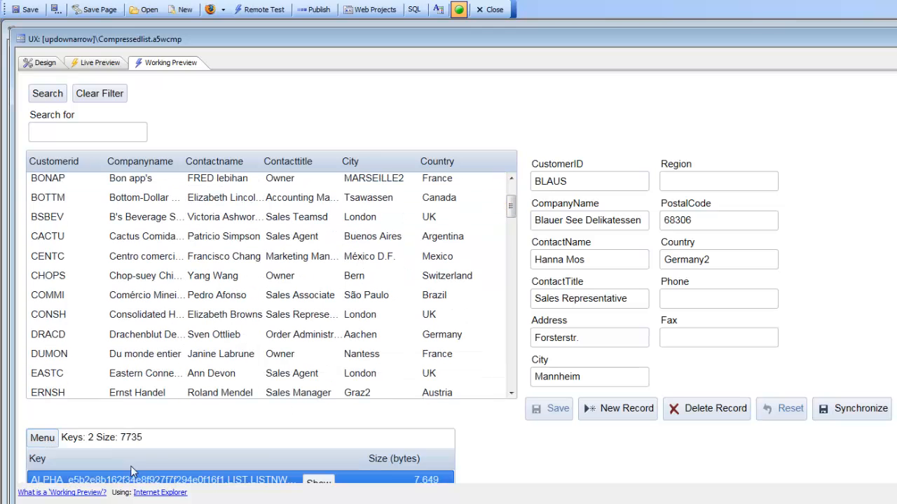
pyautogui.scroll(-3, 266, 392)
pyautogui.scroll(-2, 489, 452)
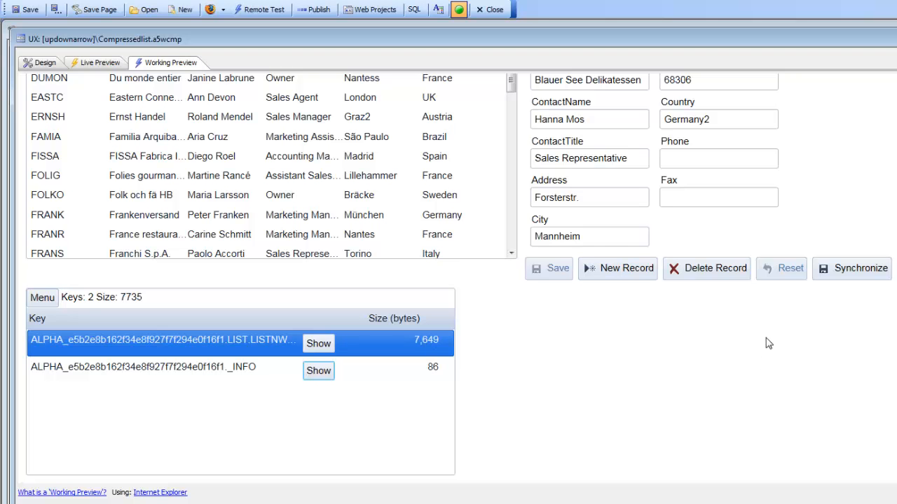
# Synchronize the pending customer record edits.
pyautogui.click(842, 271)
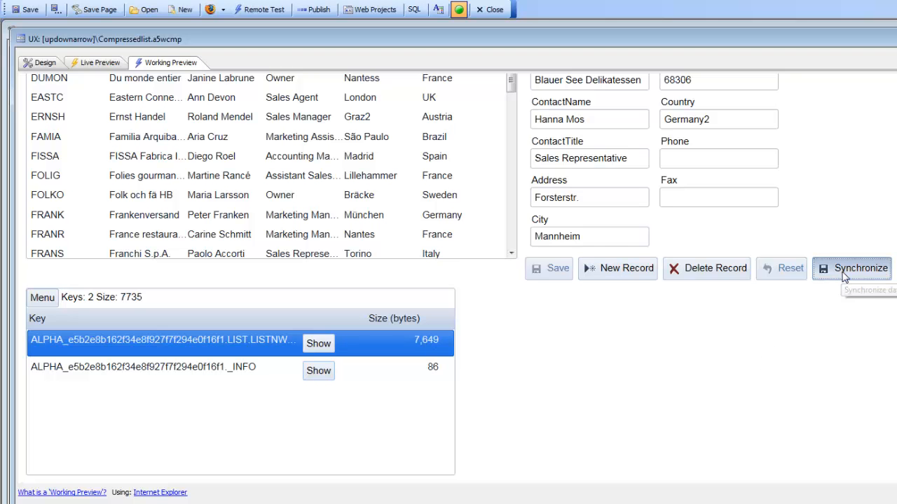